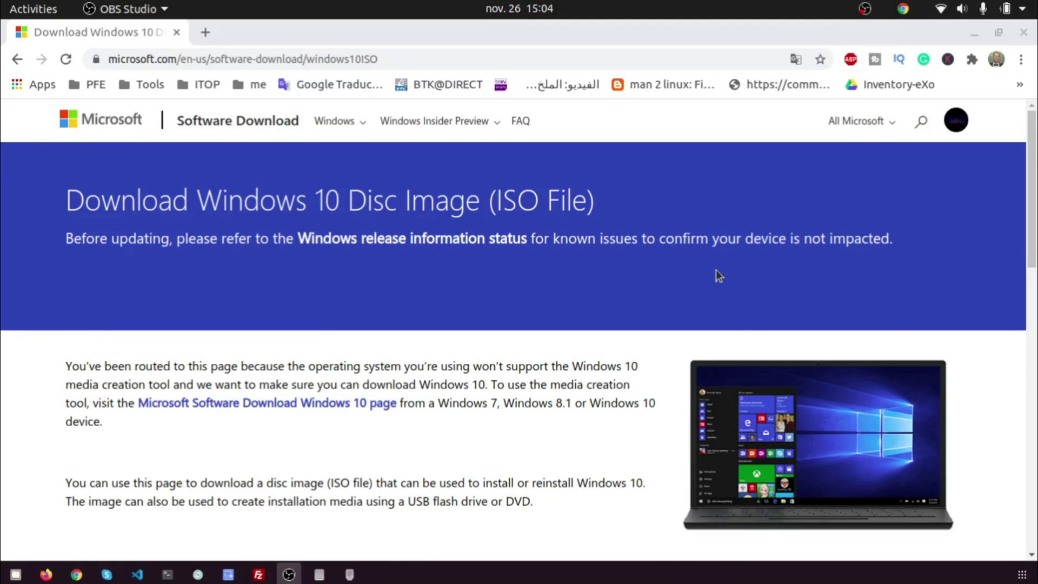
Step: Select and confirm the Windows 10 edition on the Microsoft download page
scroll(304, 278, "down", 7)
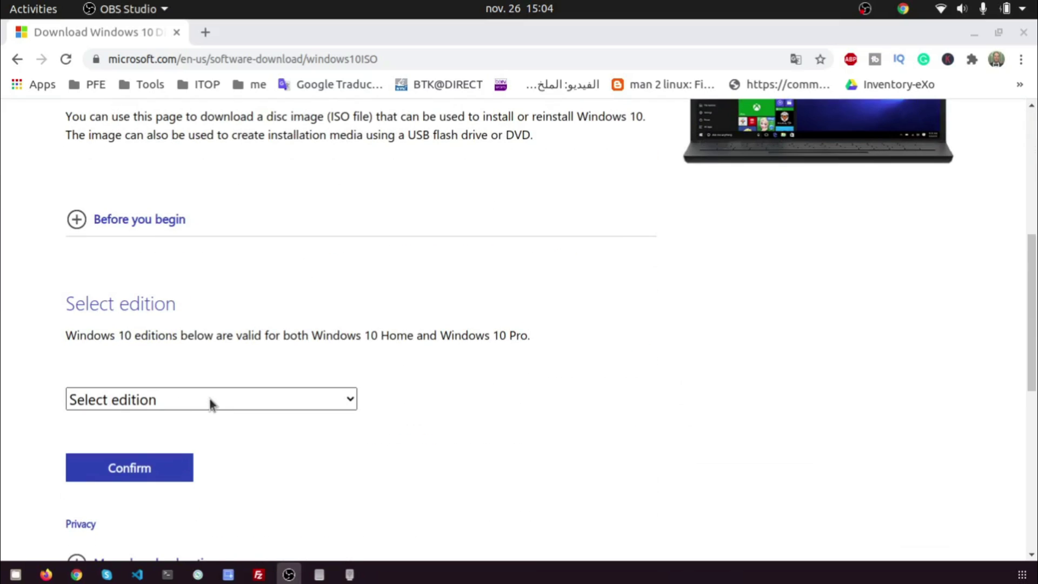
left_click(210, 404)
left_click(174, 465)
scroll(290, 390, "down", 1)
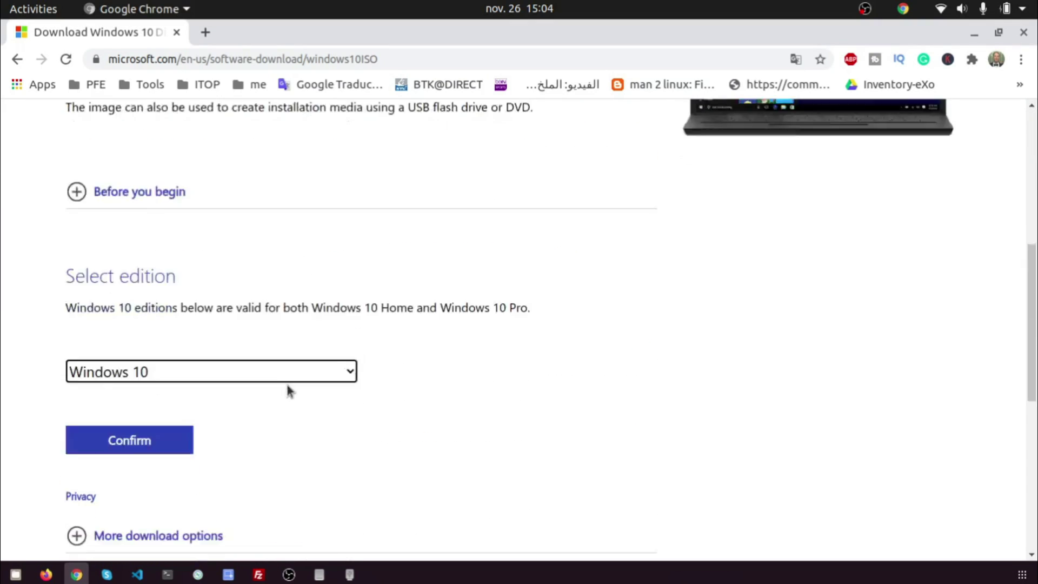
scroll(290, 390, "down", 3)
left_click(144, 303)
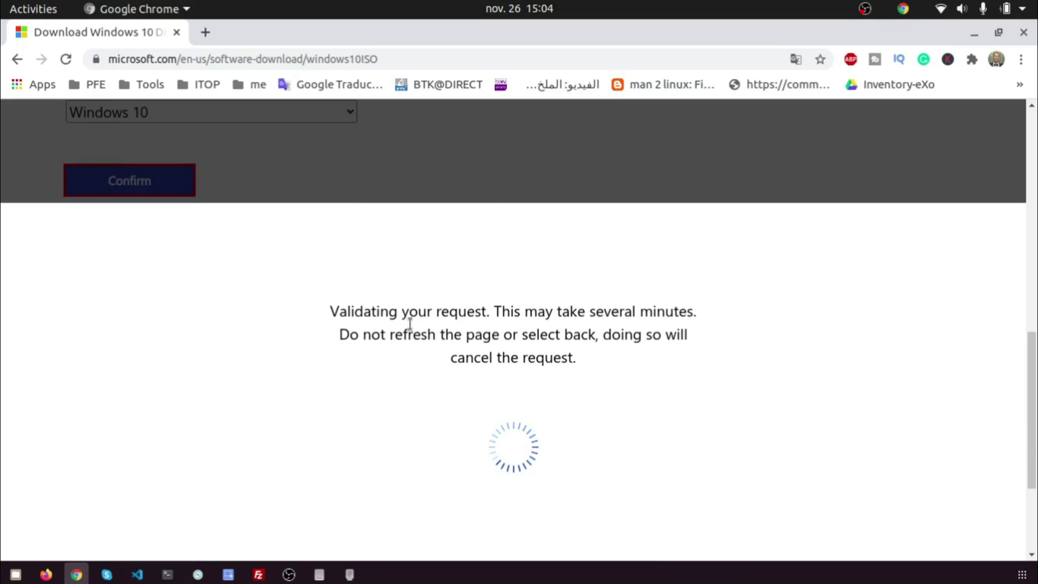
Step: Choose English as the product language and confirm it
scroll(411, 325, "down", 3)
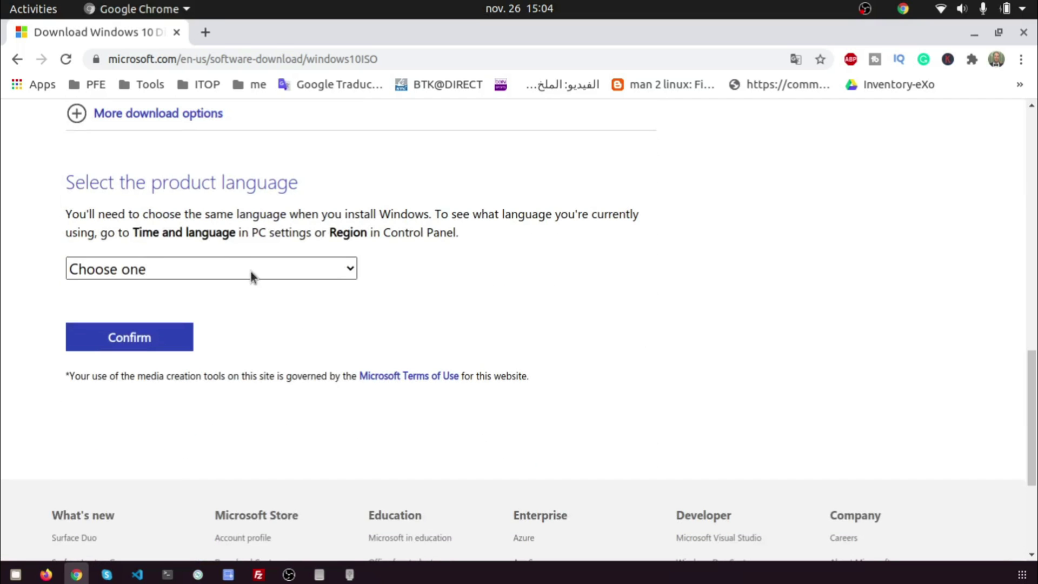
left_click(252, 276)
scroll(249, 366, "down", 4)
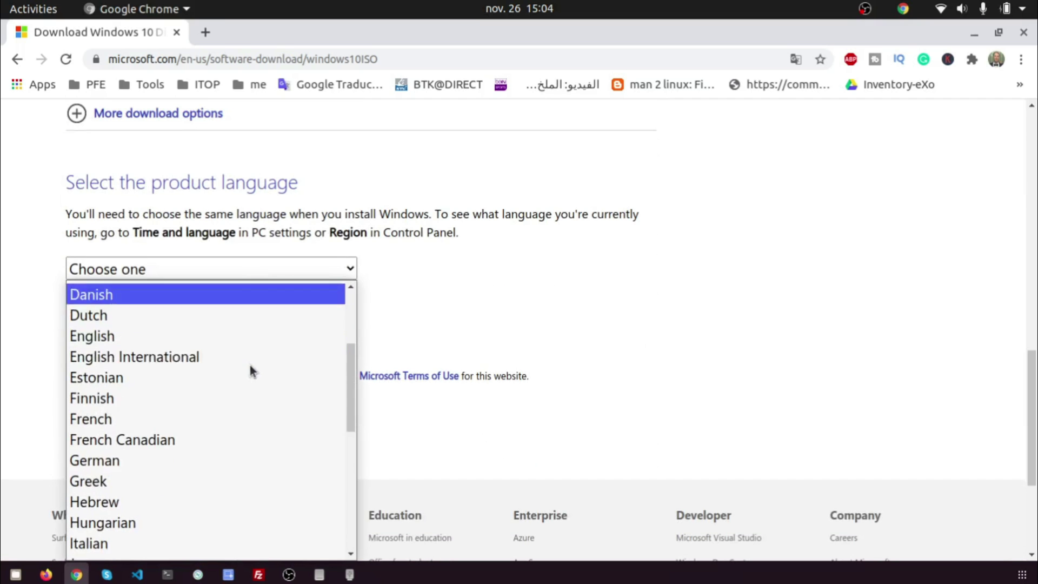
left_click(161, 334)
left_click(126, 342)
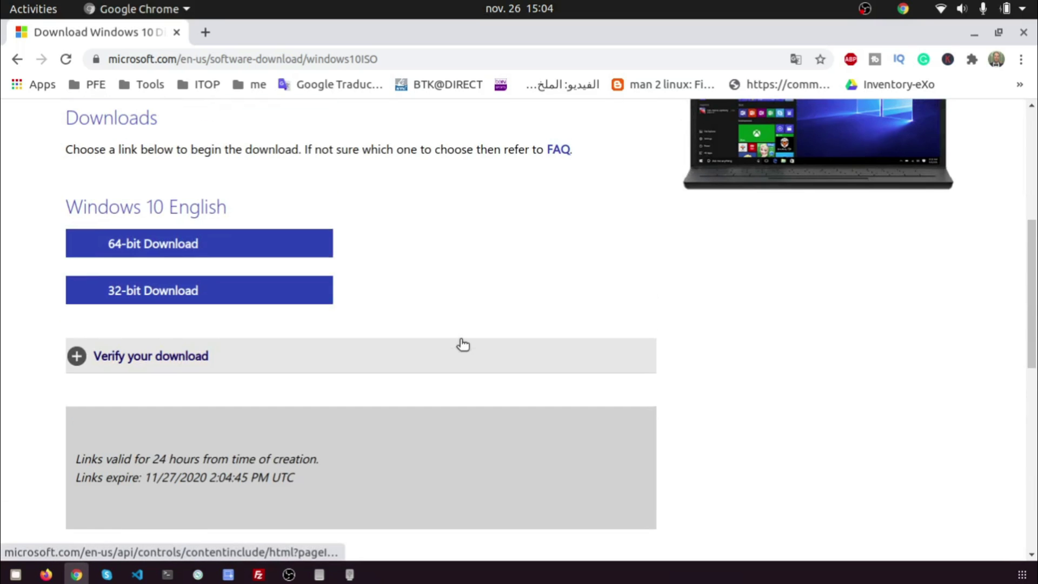
Step: Save the 64-bit Win10_20H2_English_x64.iso download and open a Terminal window
left_click(180, 245)
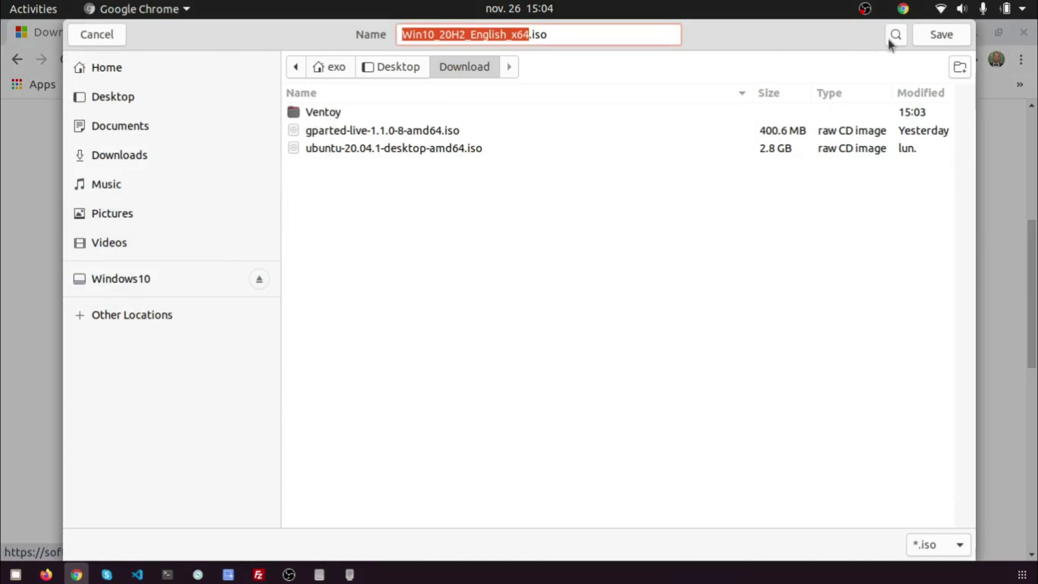
left_click(939, 34)
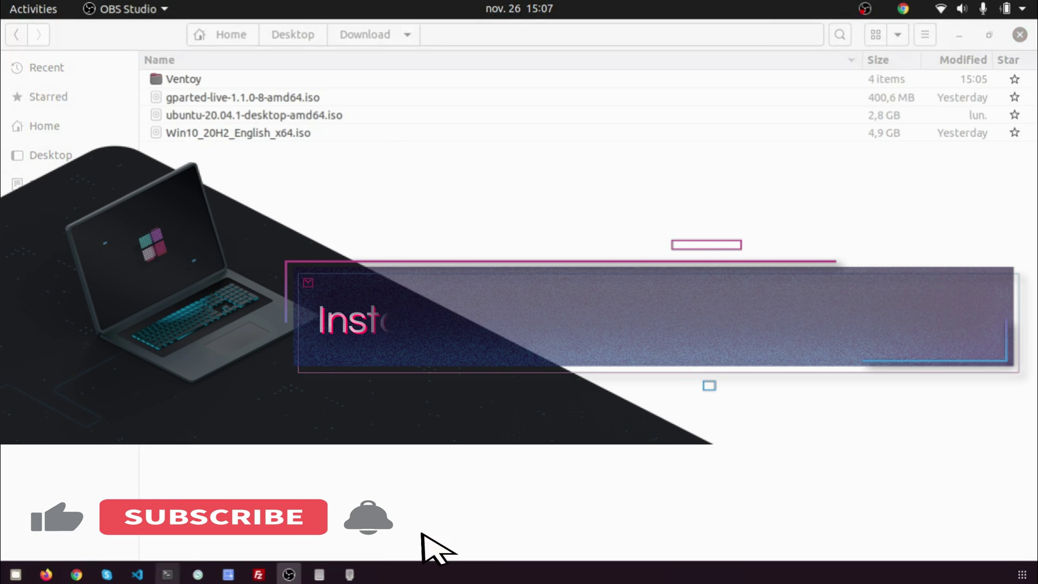
left_click(167, 574)
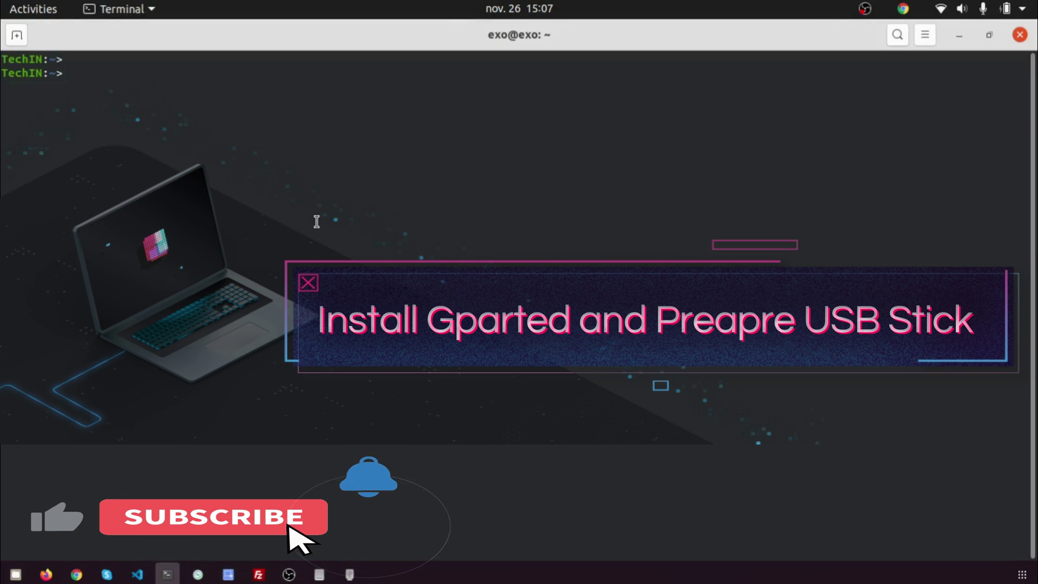
Step: Refresh the package lists with sudo apt update
key("Return")
type("sud")
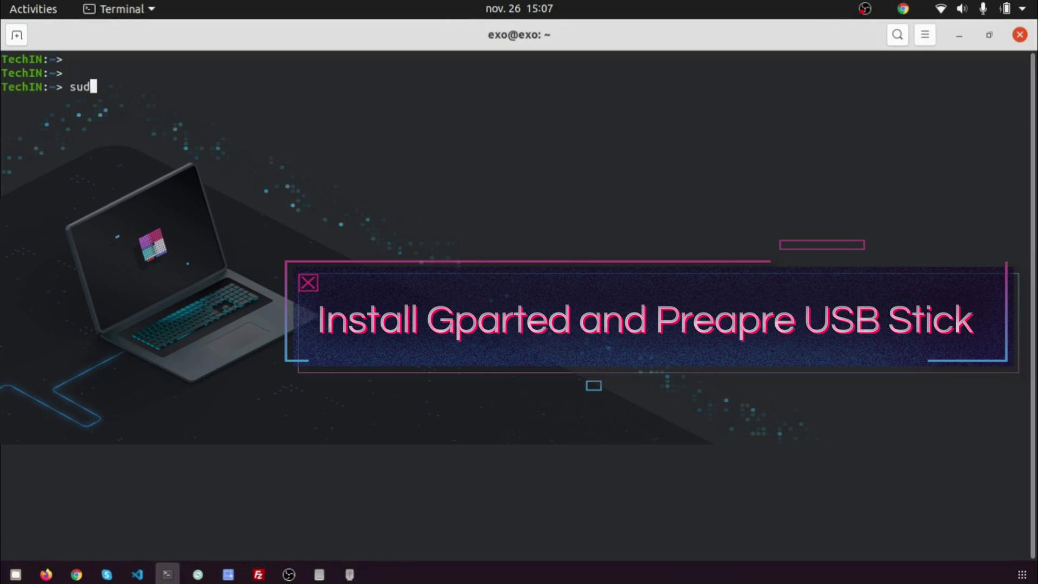
type("o apt")
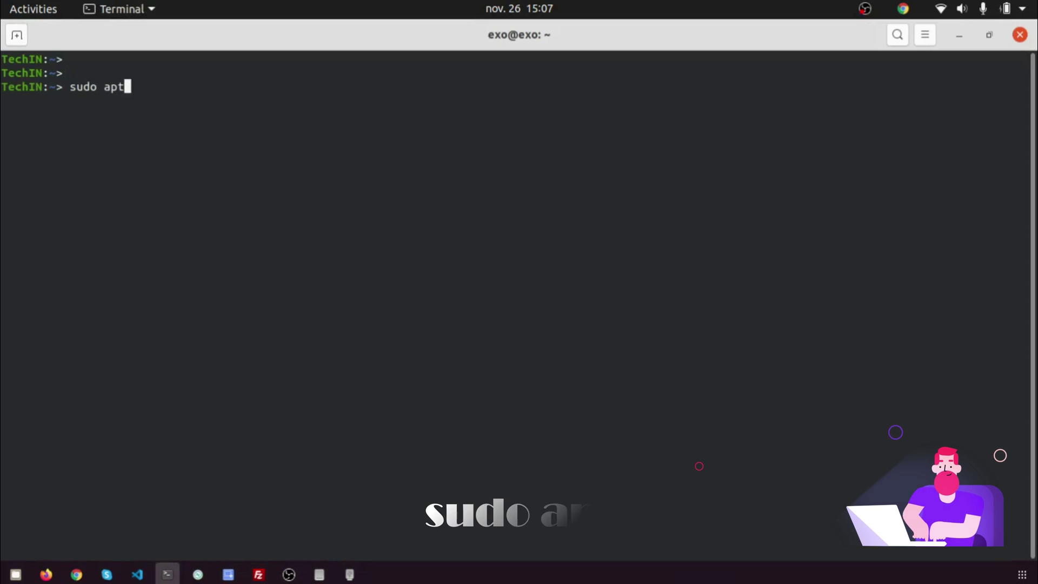
type(" update")
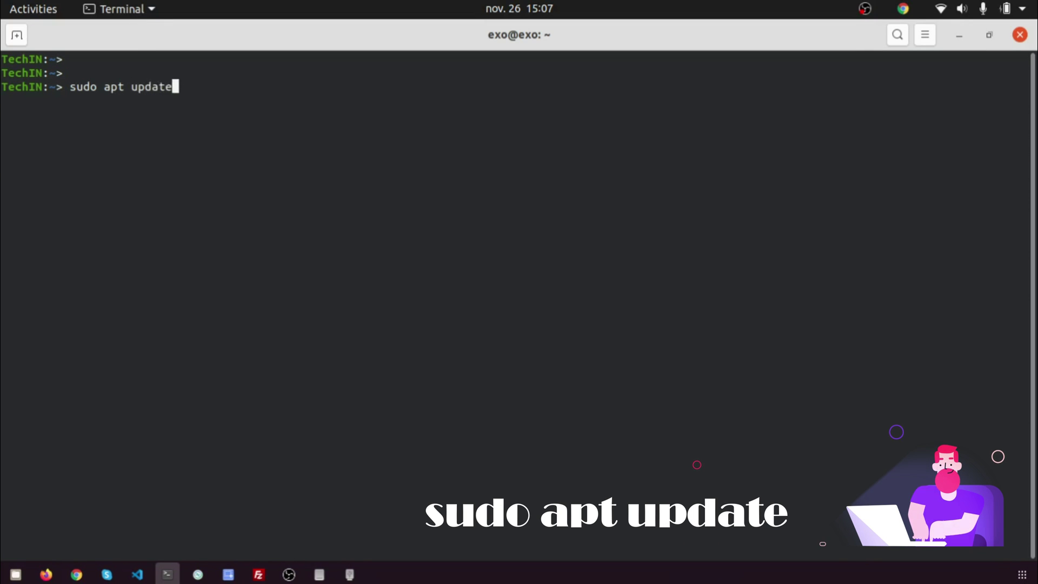
key("Return")
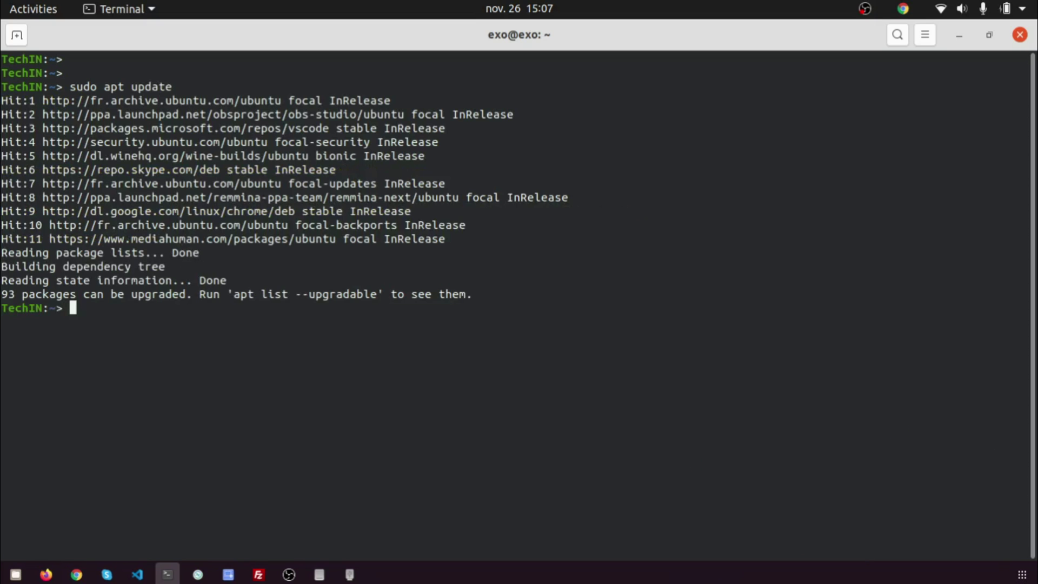
Step: Install the gparted package with apt and launch it via sudo gparted
key("Return")
type("sudo ap")
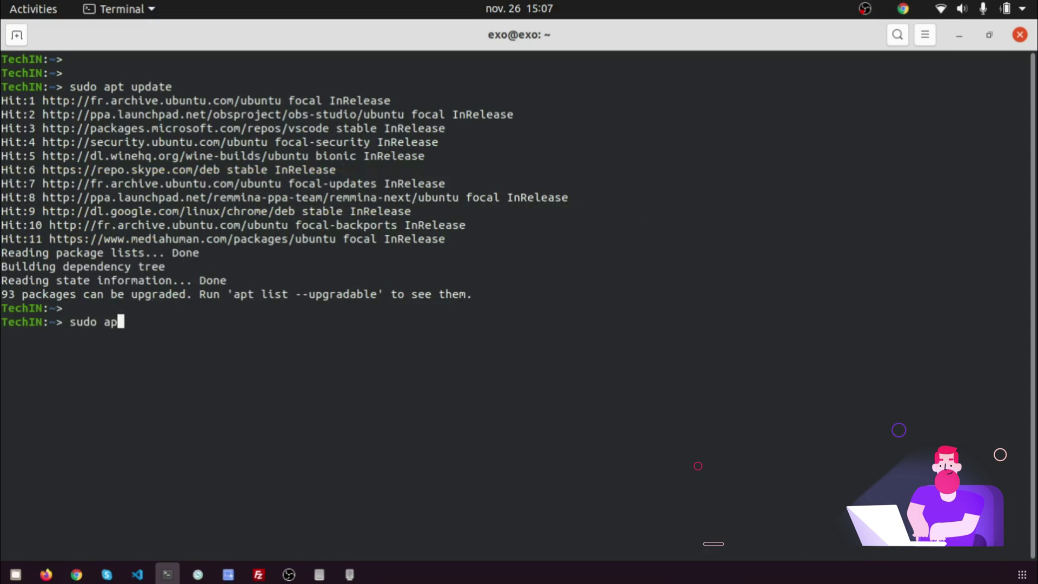
type("t instat insta")
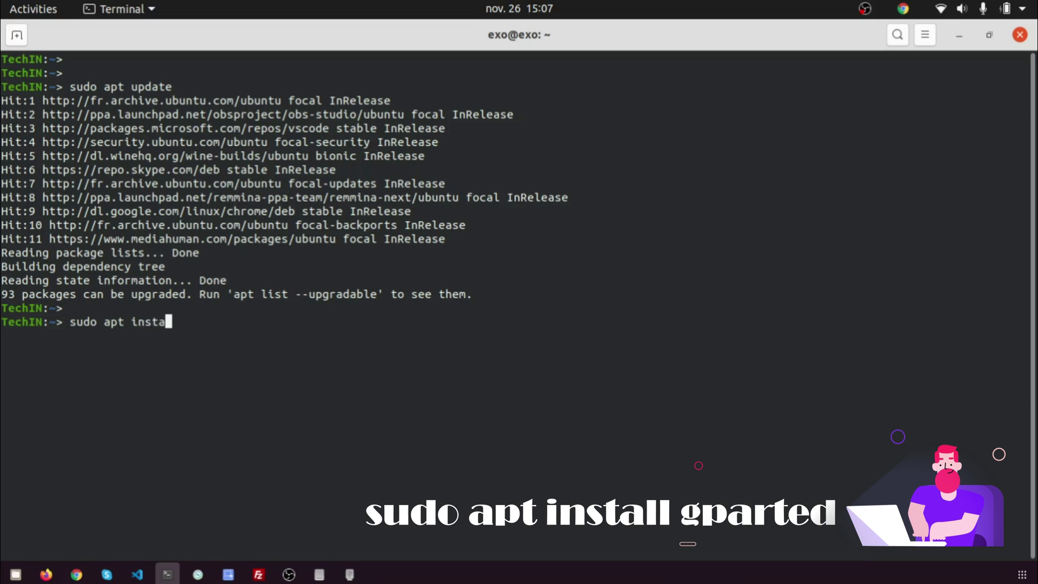
type("ll gp")
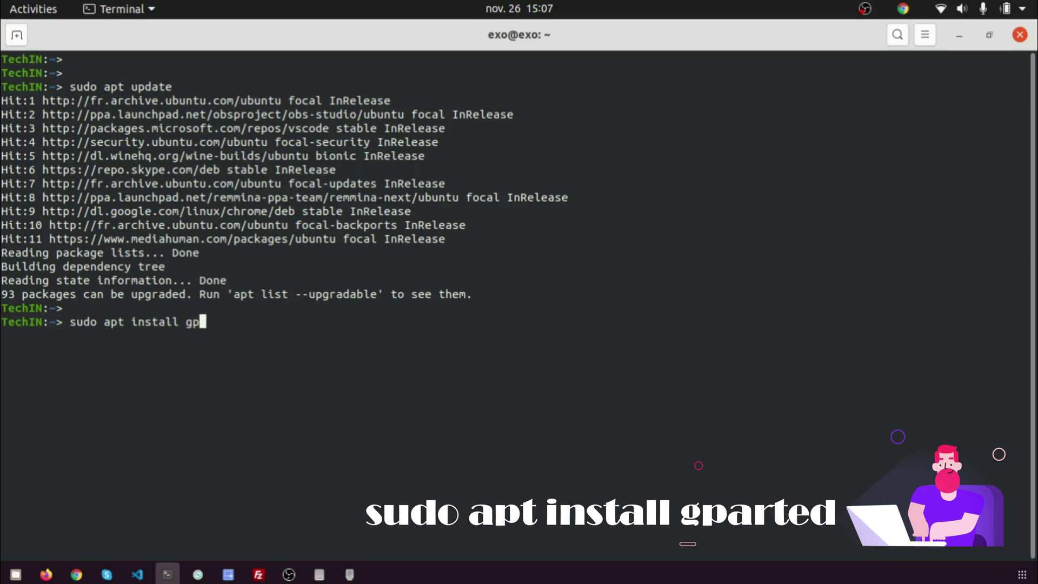
type("arted")
key("Return")
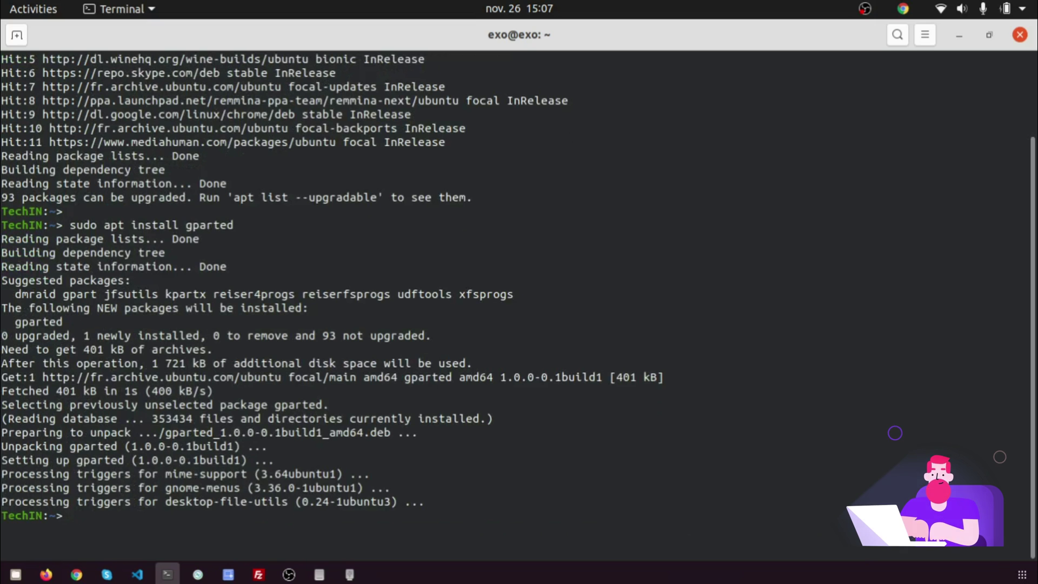
type("sudo g")
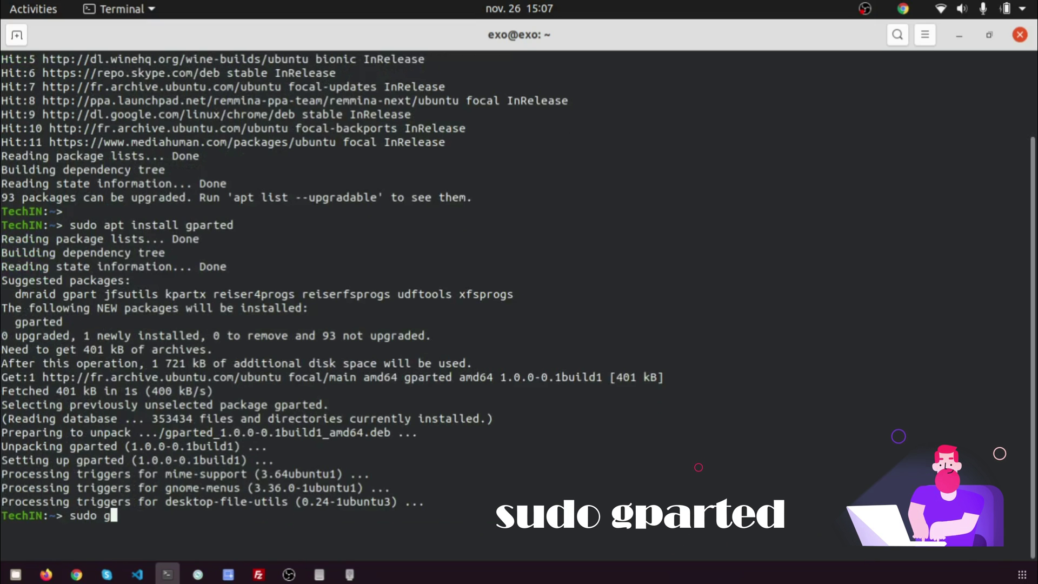
type("parted")
key("Return")
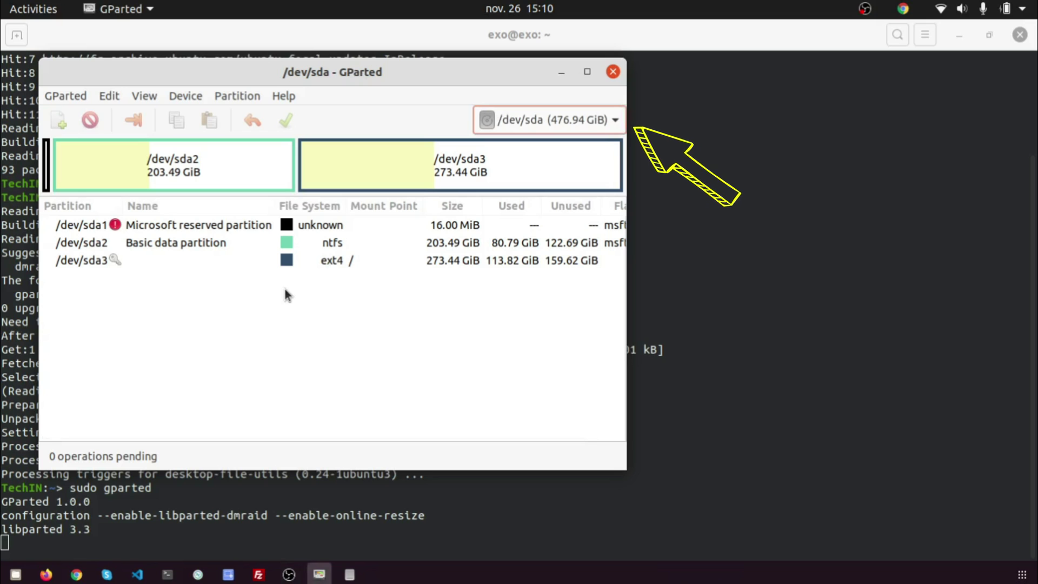
Step: Switch to the 7.21 GiB USB drive /dev/sdc and unmount its fat32 partition /dev/sdc1
left_click(612, 120)
left_click(530, 170)
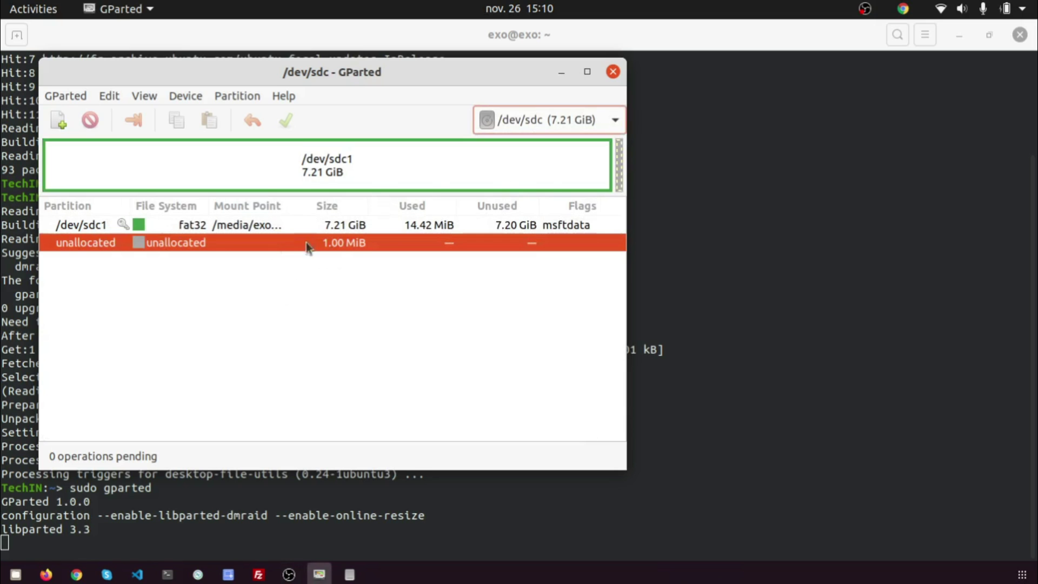
left_click(248, 224)
right_click(249, 223)
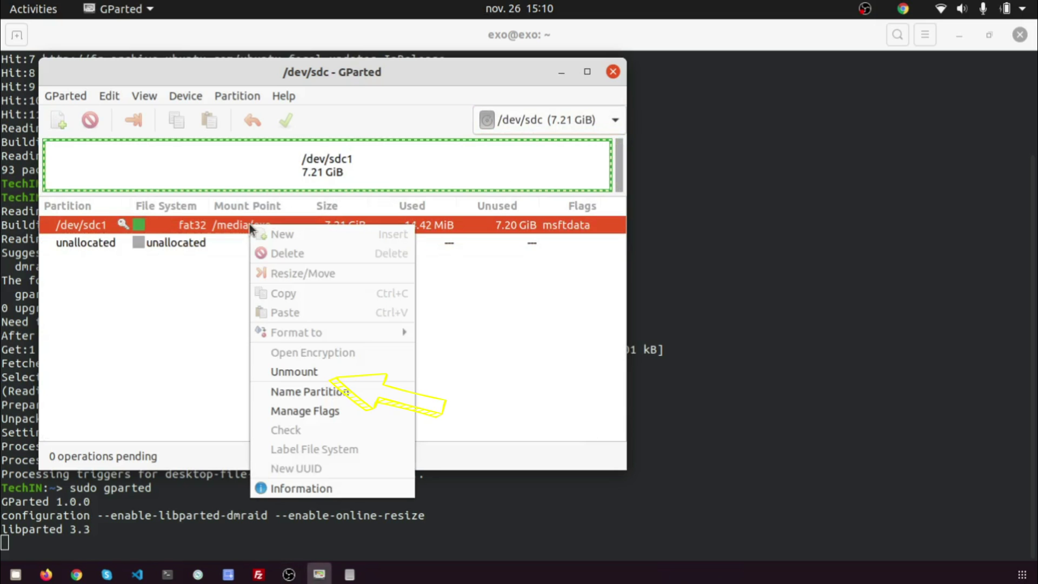
left_click(295, 370)
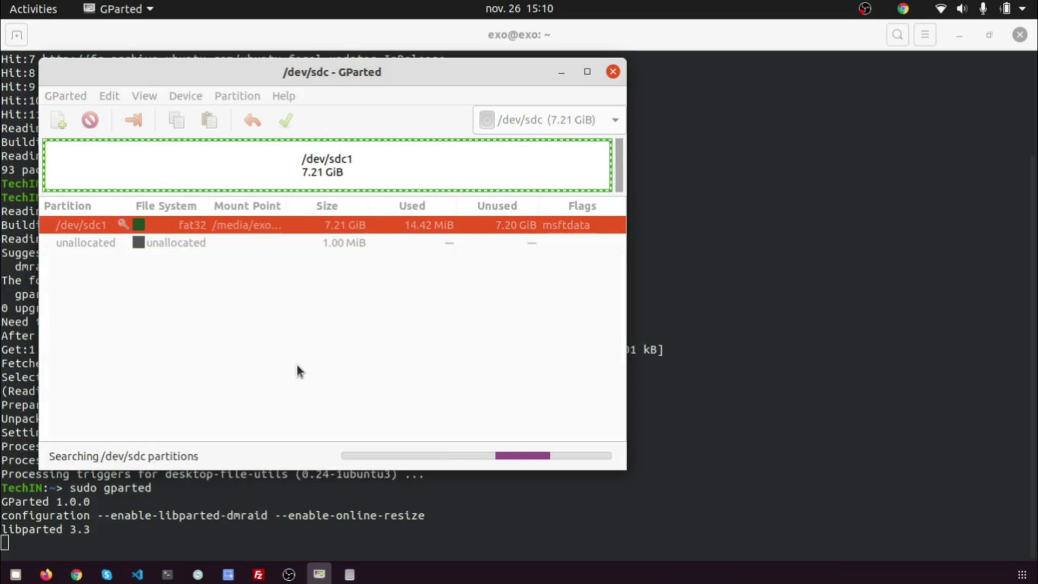
Step: Create a gpt partition table on /dev/sdc, leaving all 7.21 GiB unallocated
left_click(181, 96)
left_click(216, 115)
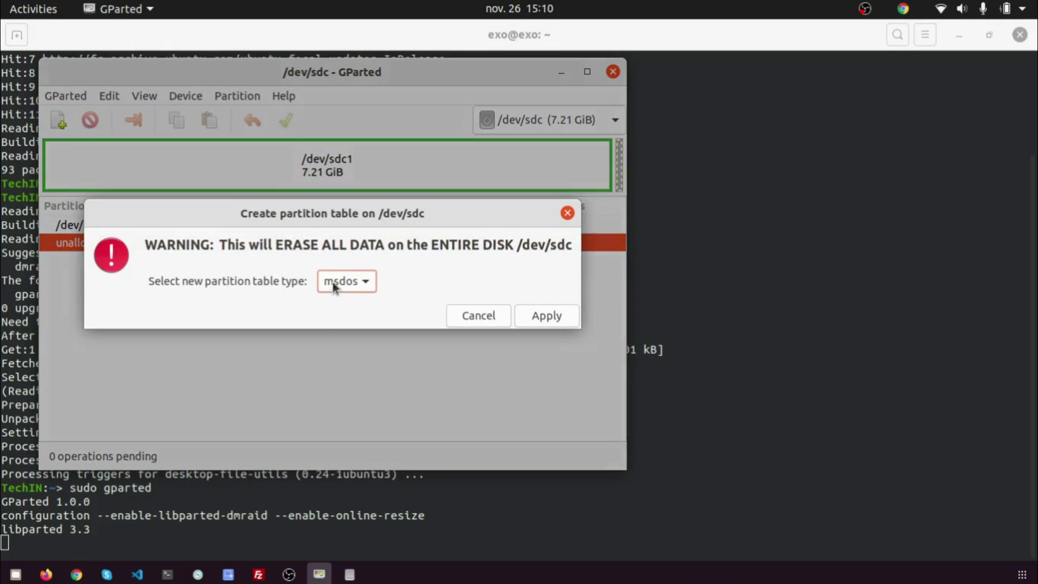
left_click(346, 281)
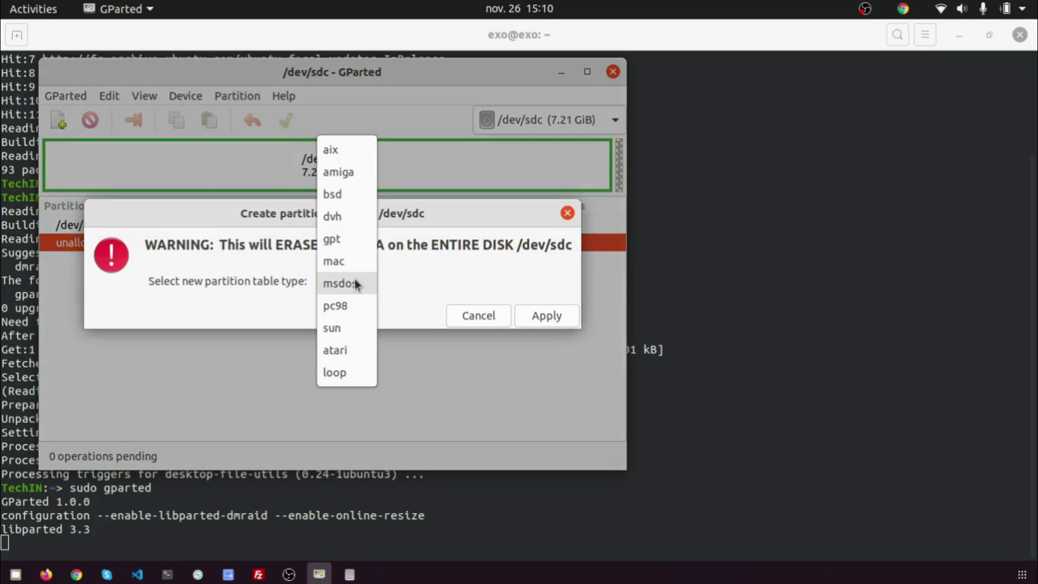
left_click(346, 239)
left_click(543, 314)
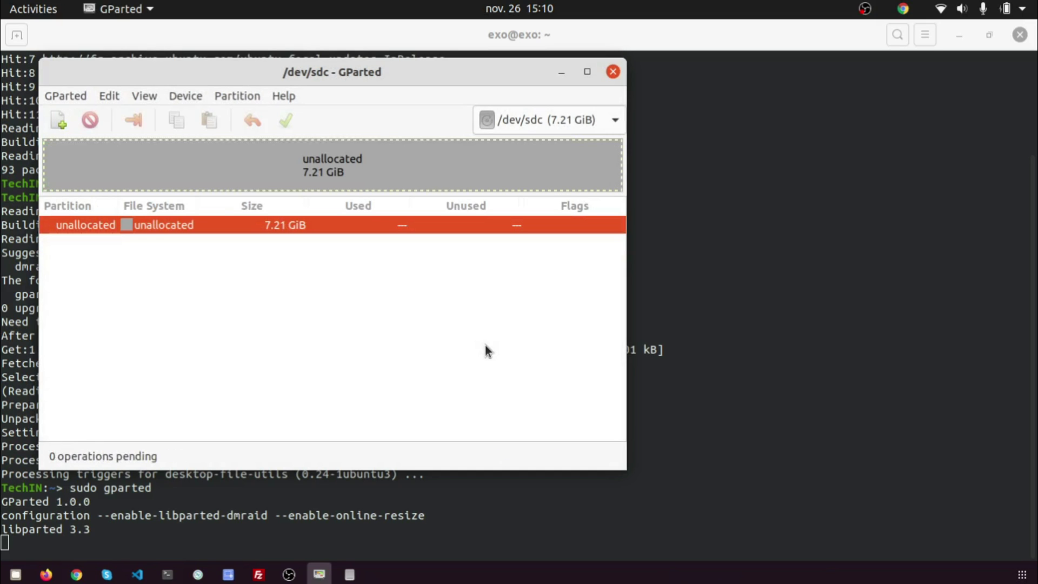
Step: Queue a new 7.21 GiB ntfs partition labelled Windows10 in the unallocated space
right_click(180, 226)
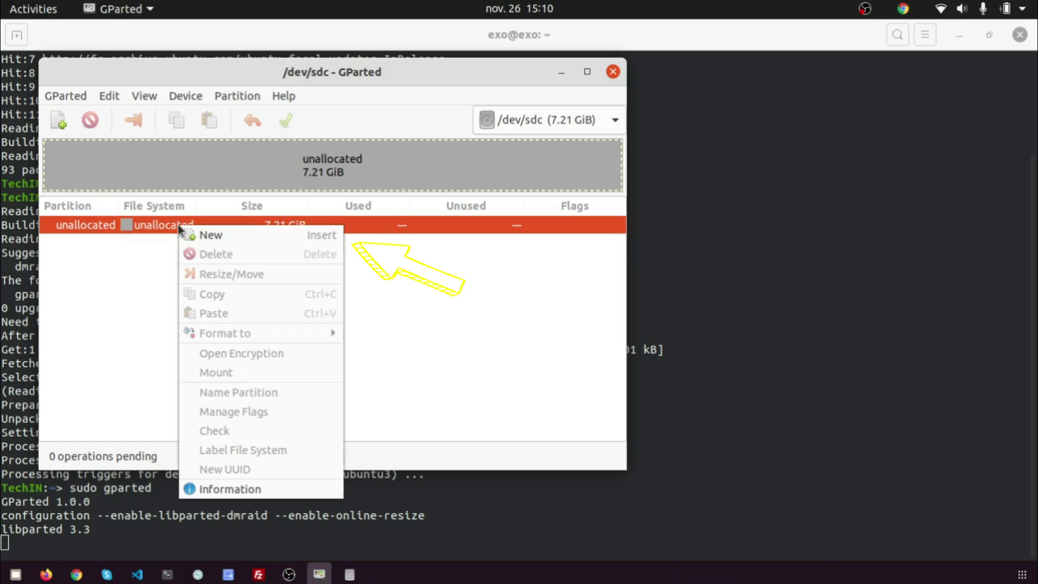
left_click(232, 234)
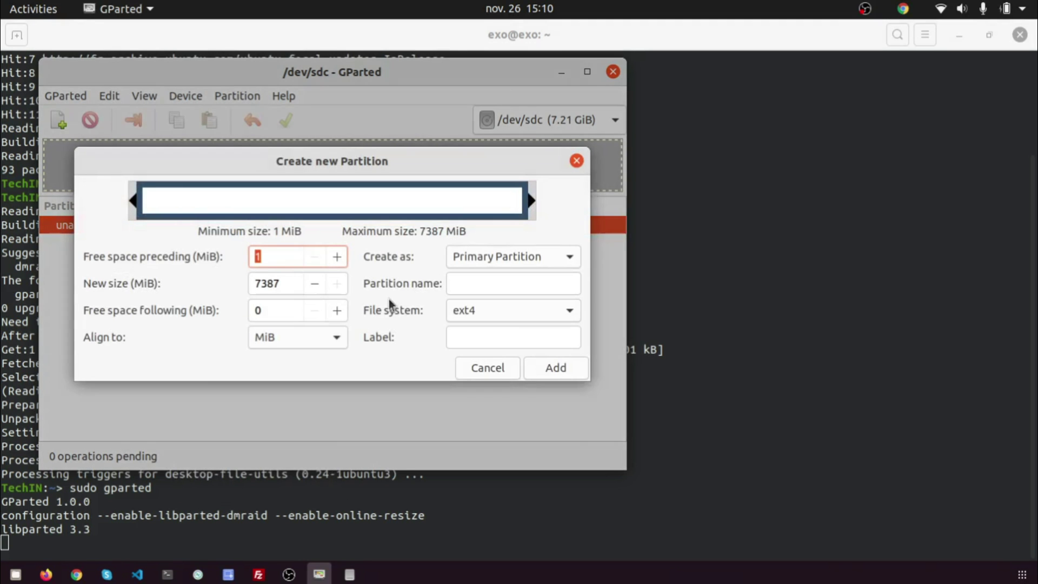
left_click(568, 313)
scroll(527, 379, "down", 2)
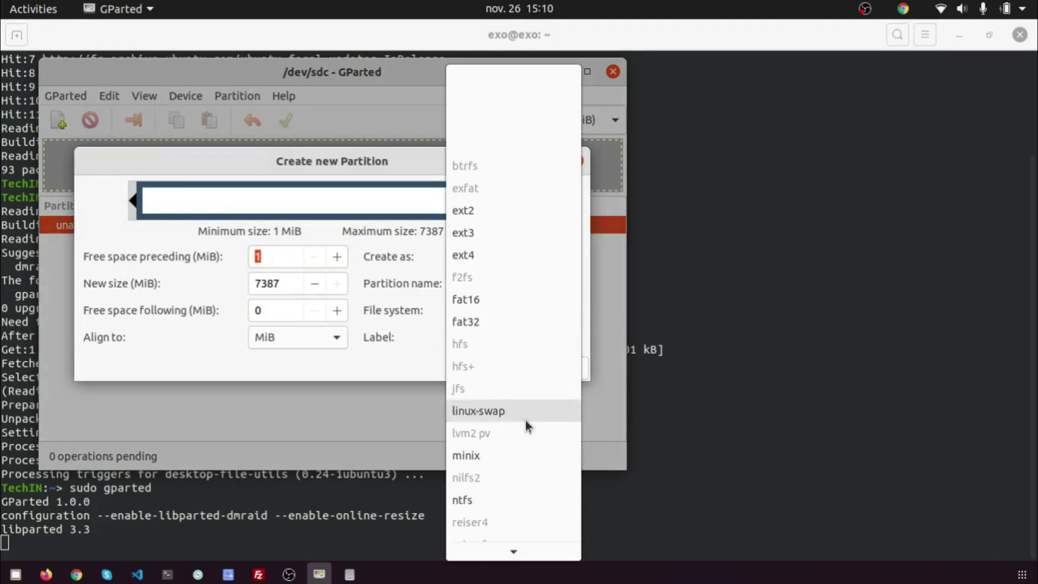
left_click(499, 498)
left_click(471, 340)
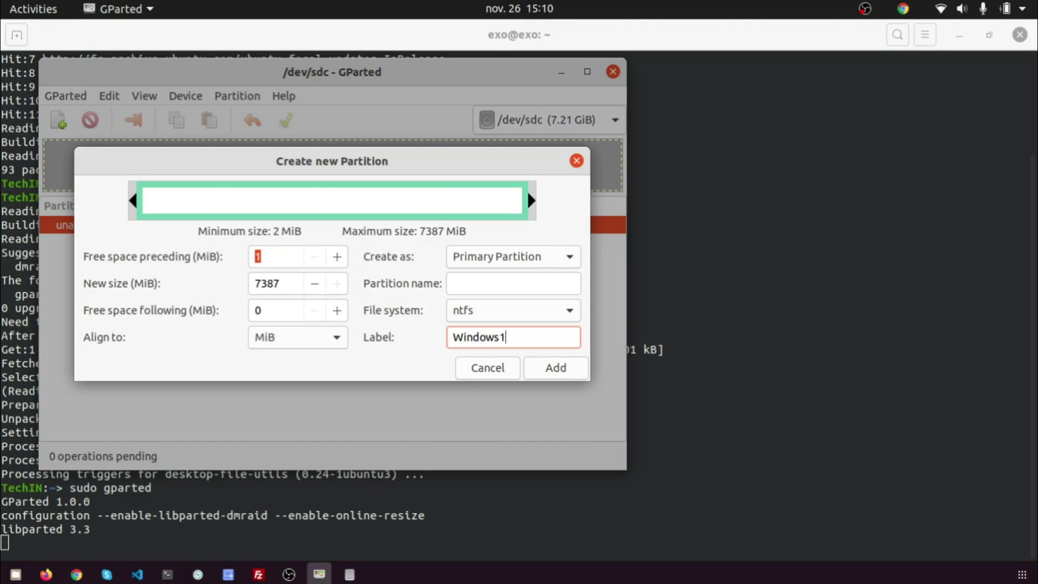
left_click(556, 368)
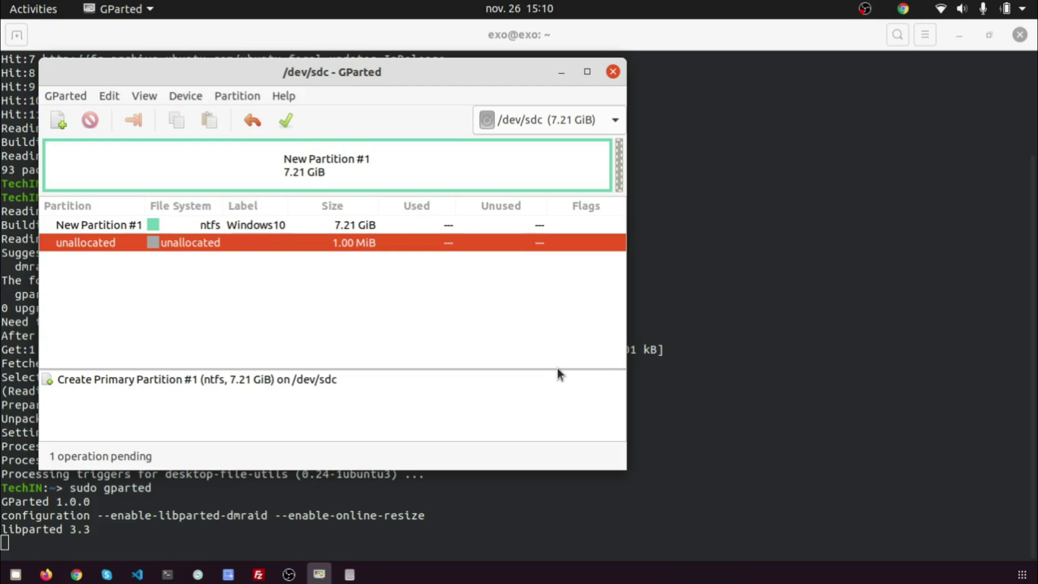
Step: Apply the pending operation to create the 7.21 GiB ntfs /dev/sdc1, then close the report
left_click(282, 127)
left_click(417, 310)
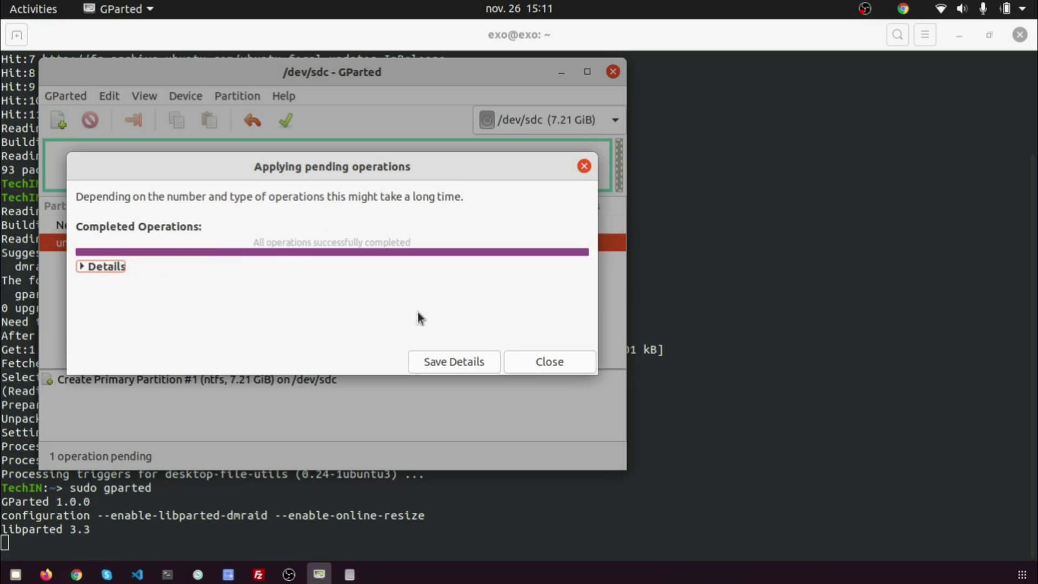
left_click(82, 266)
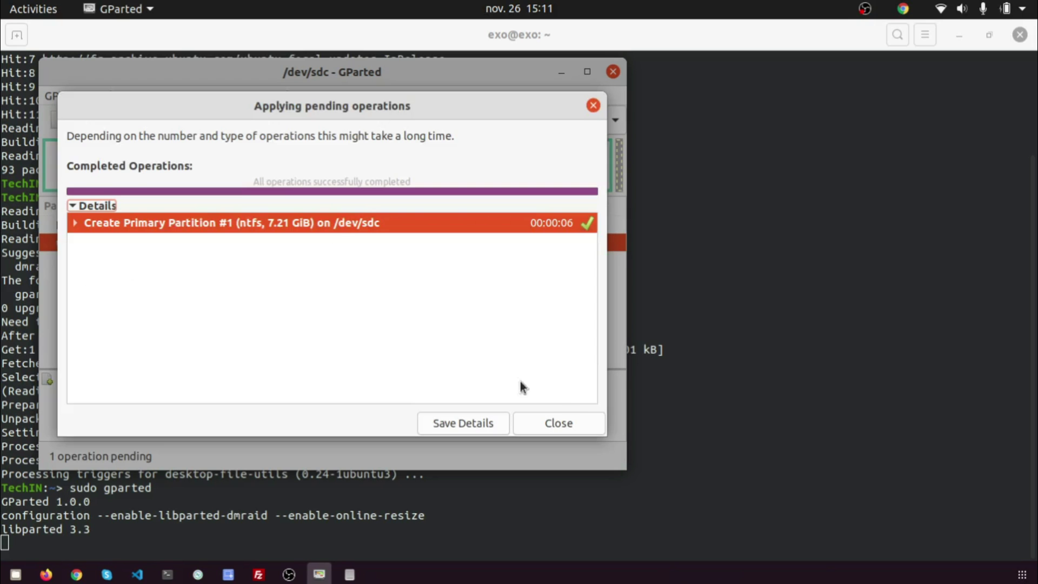
key("Escape")
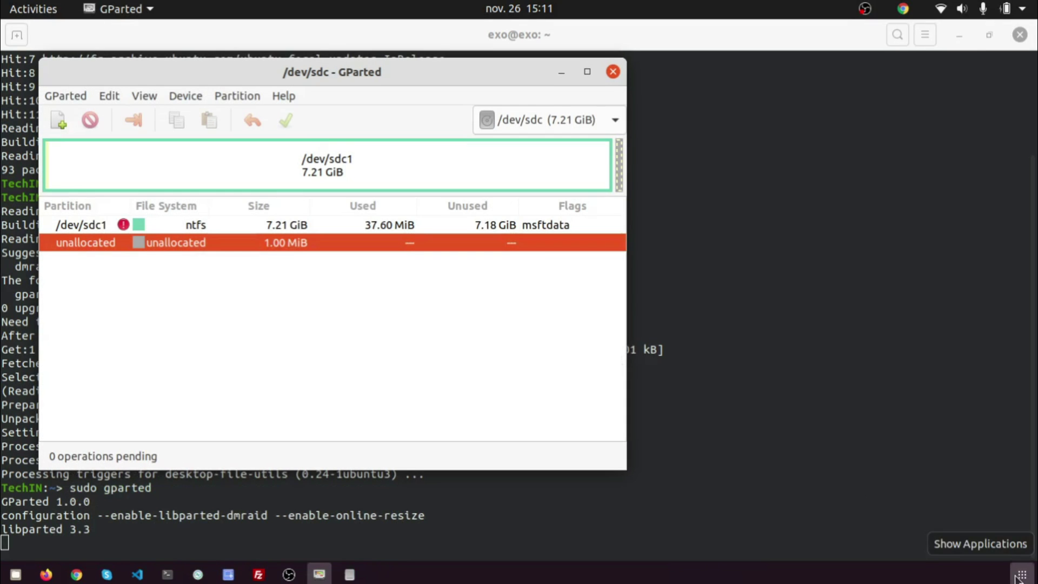
Step: Launch Disks, mount the 7,7 GB drive's Windows10 partition, and open it in Files
left_click(1021, 573)
type("disks")
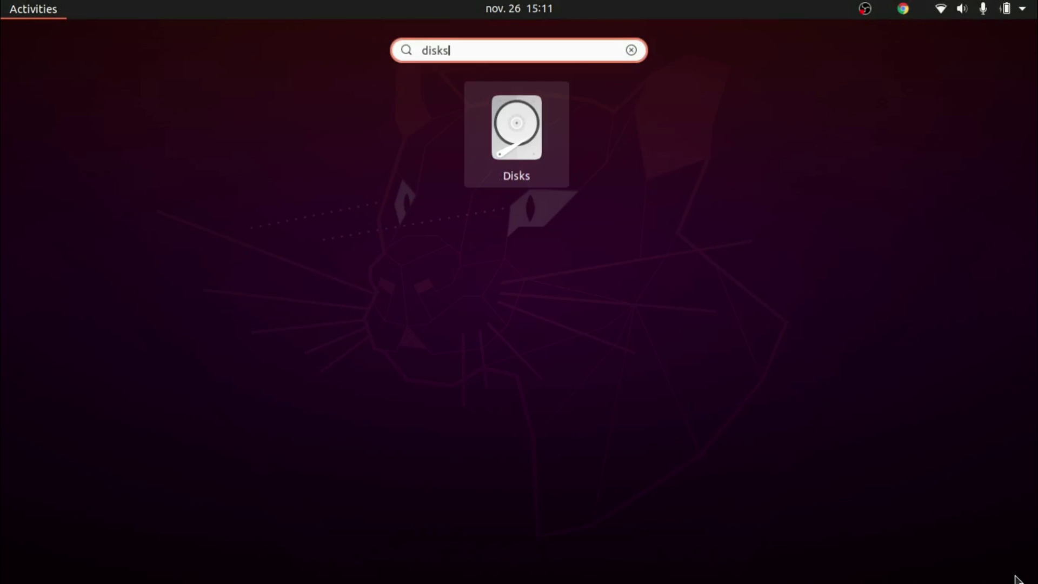
key("Return")
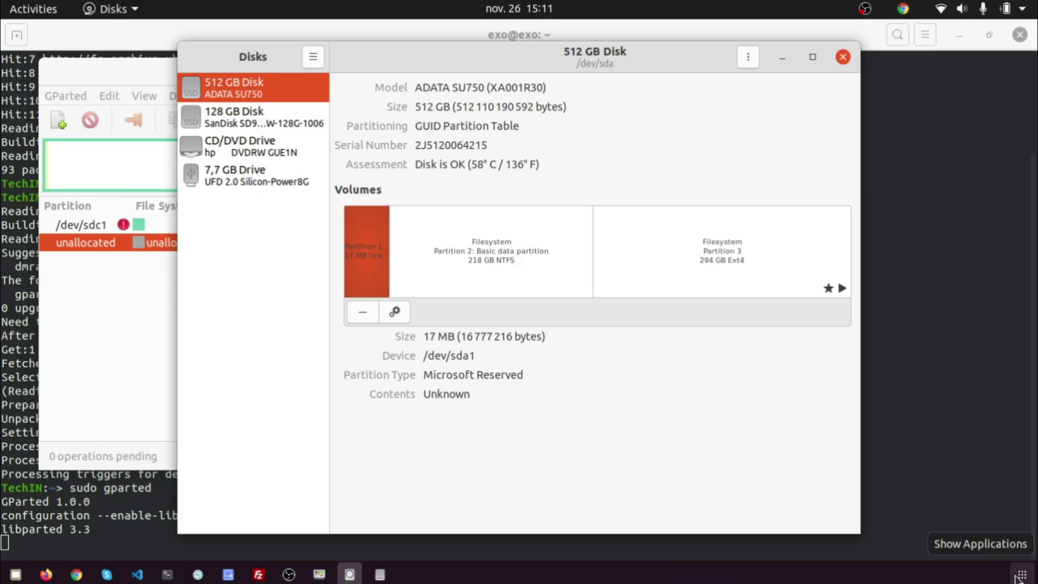
left_click(216, 184)
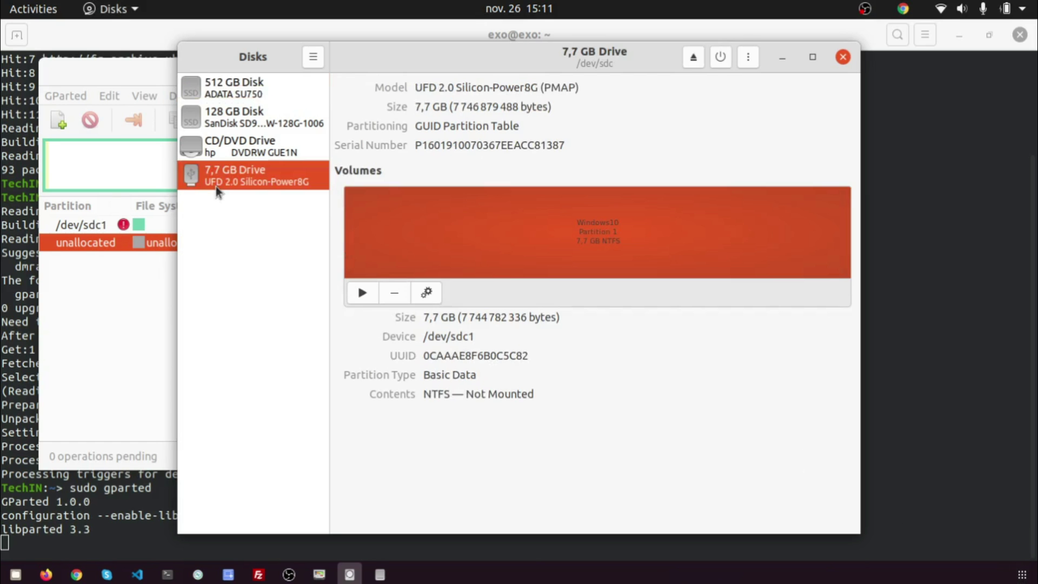
left_click(361, 292)
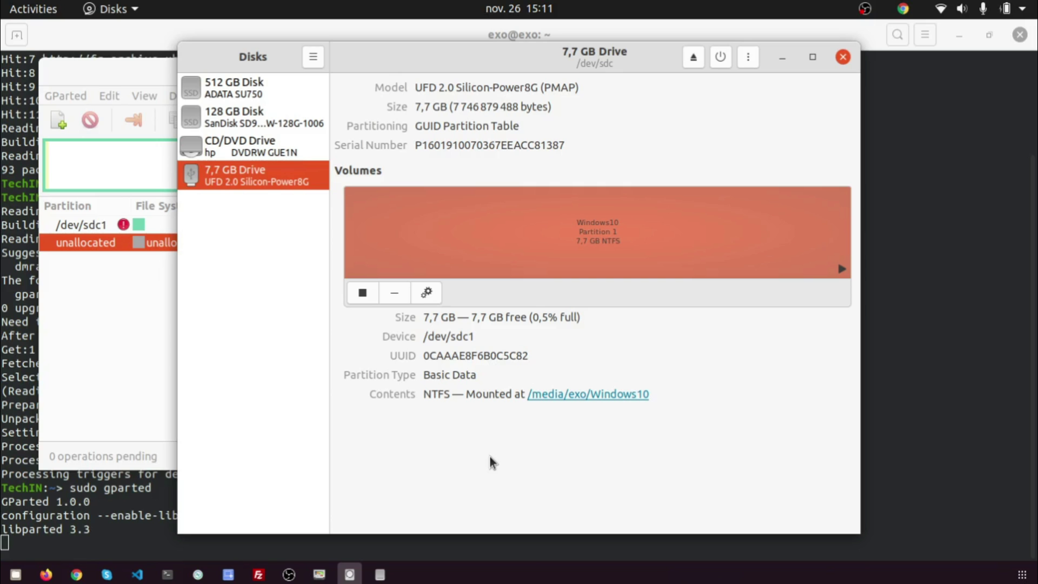
left_click(565, 398)
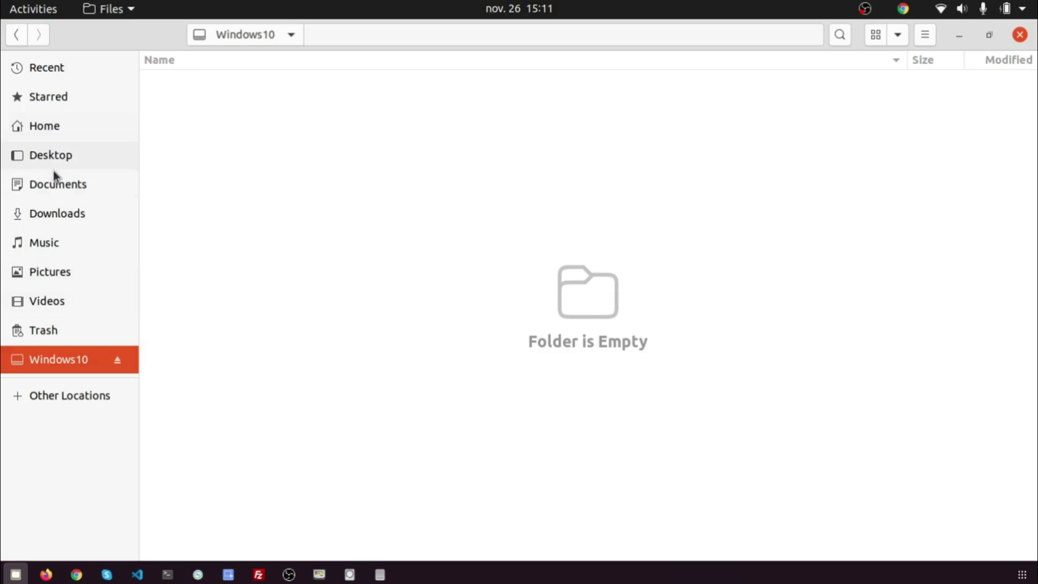
Step: Attach Win10_20H2_English_x64.iso as a loop device using Disk Image Mounter
left_click(47, 156)
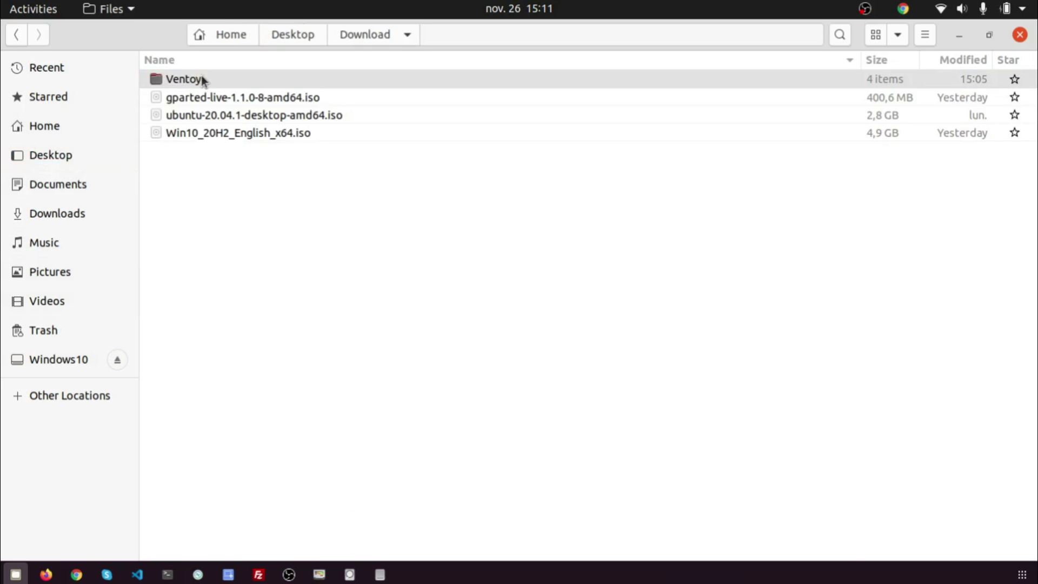
left_click(202, 135)
right_click(202, 135)
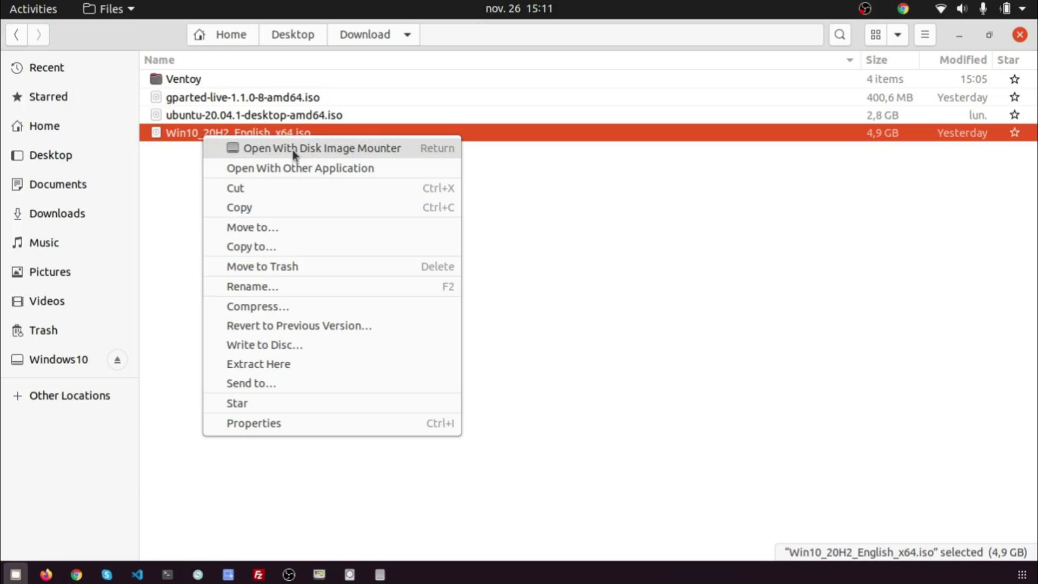
left_click(321, 172)
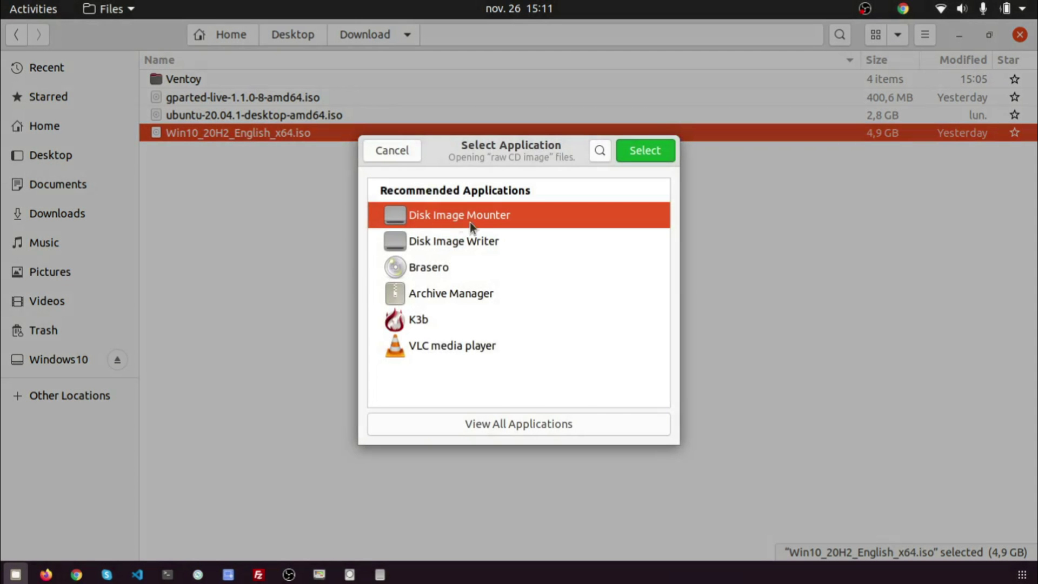
left_click(648, 151)
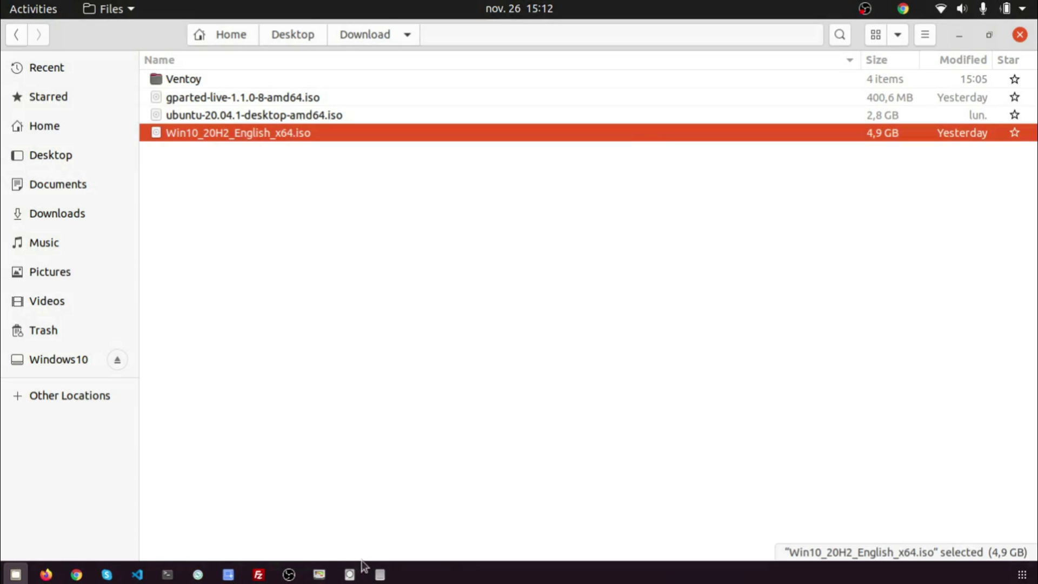
Step: Mount the 4,9 GB loop device's ESD-ISO volume in Disks, then minimize Disks
left_click(349, 573)
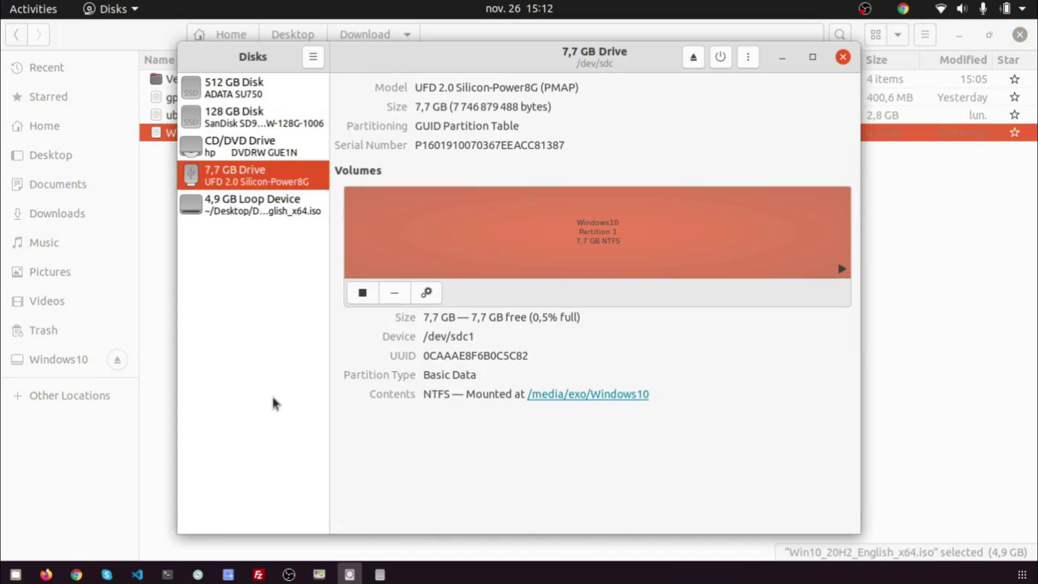
left_click(261, 212)
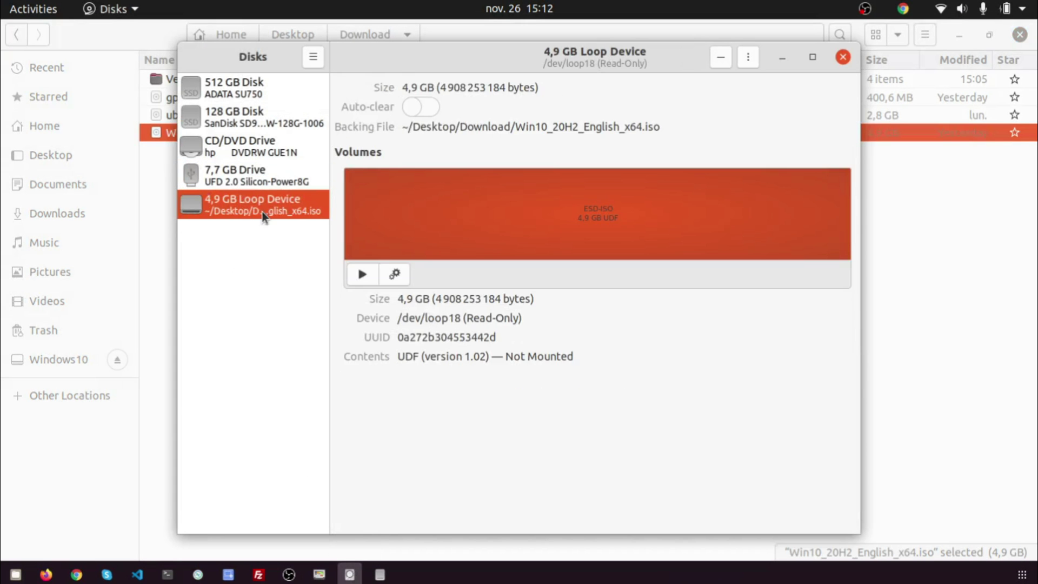
left_click(360, 276)
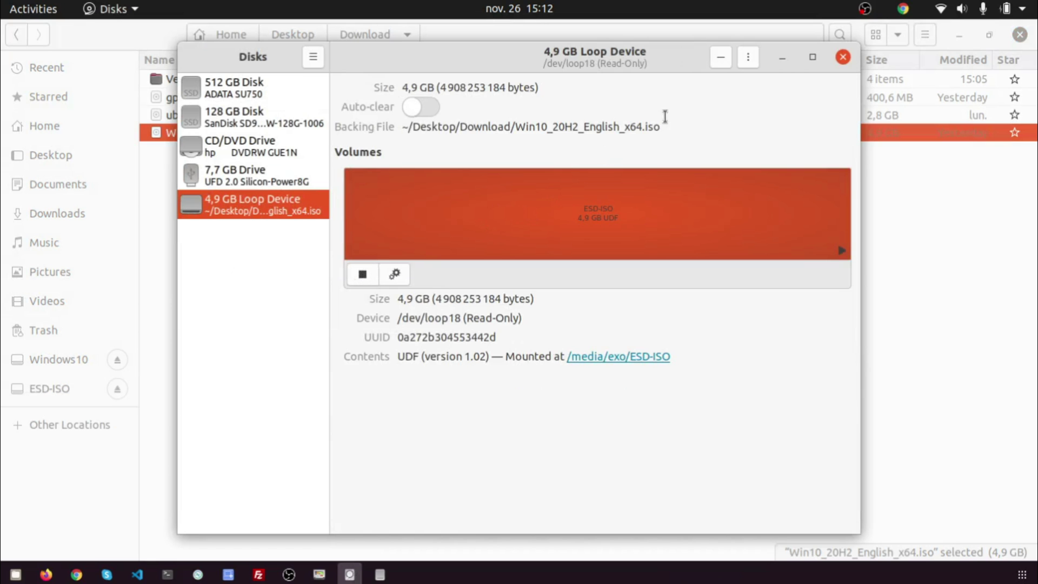
left_click(782, 58)
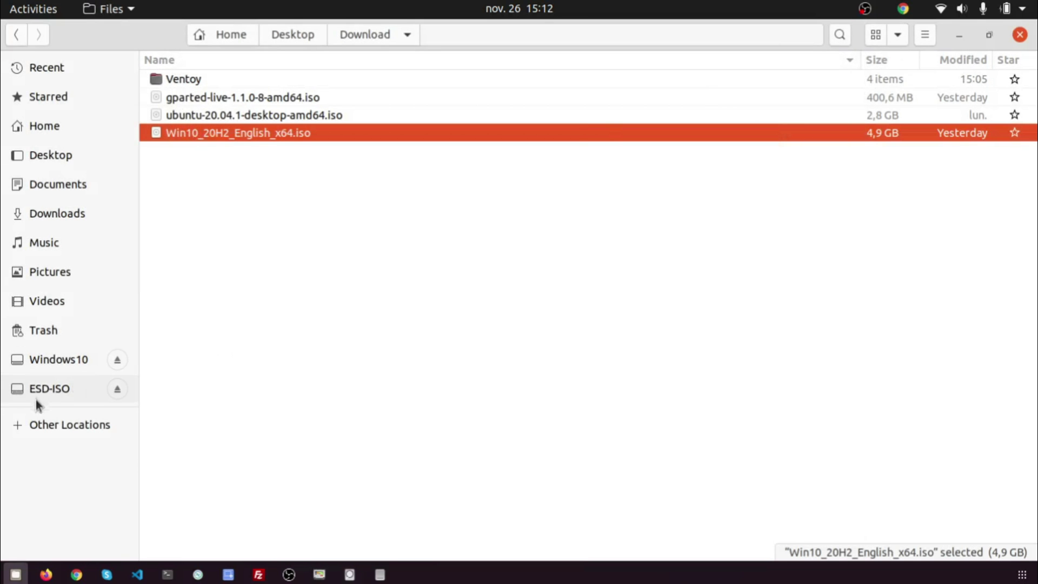
Step: Select and copy every item on the ESD-ISO volume
left_click(50, 389)
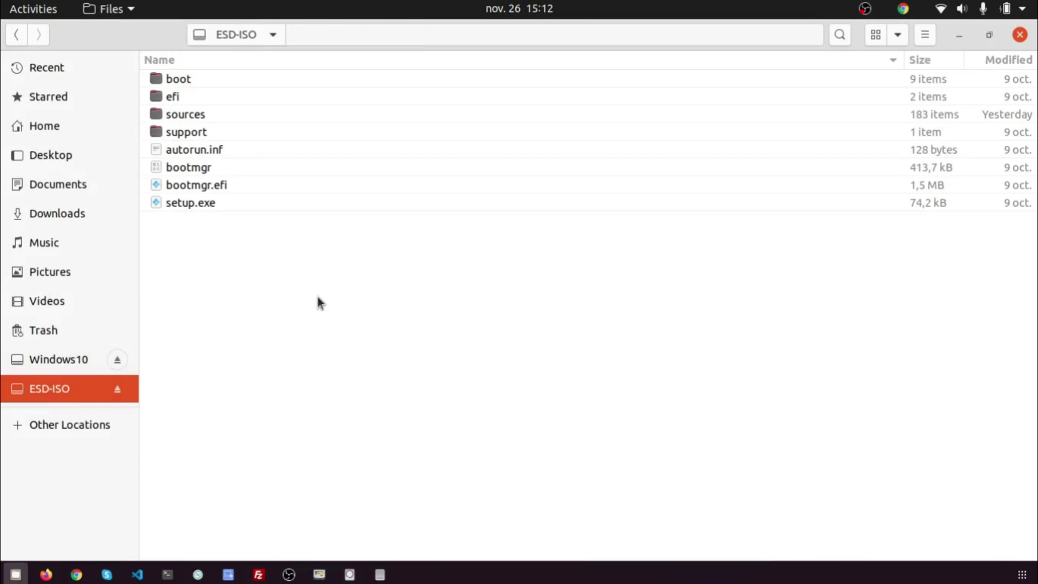
key("ctrl+a")
key("ctrl+c")
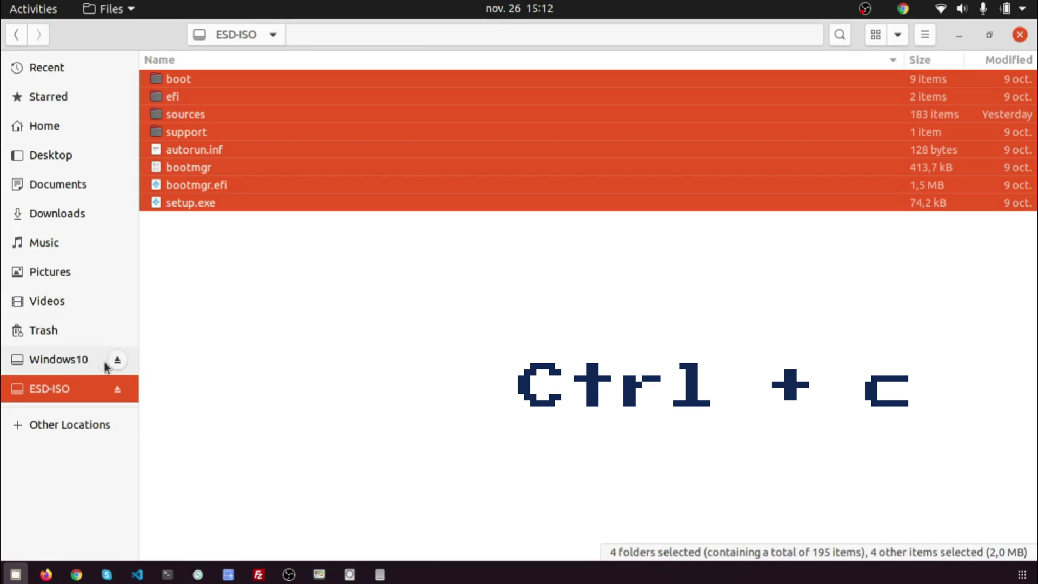
Step: Paste all 985 ISO files onto the Windows10 USB partition
left_click(74, 366)
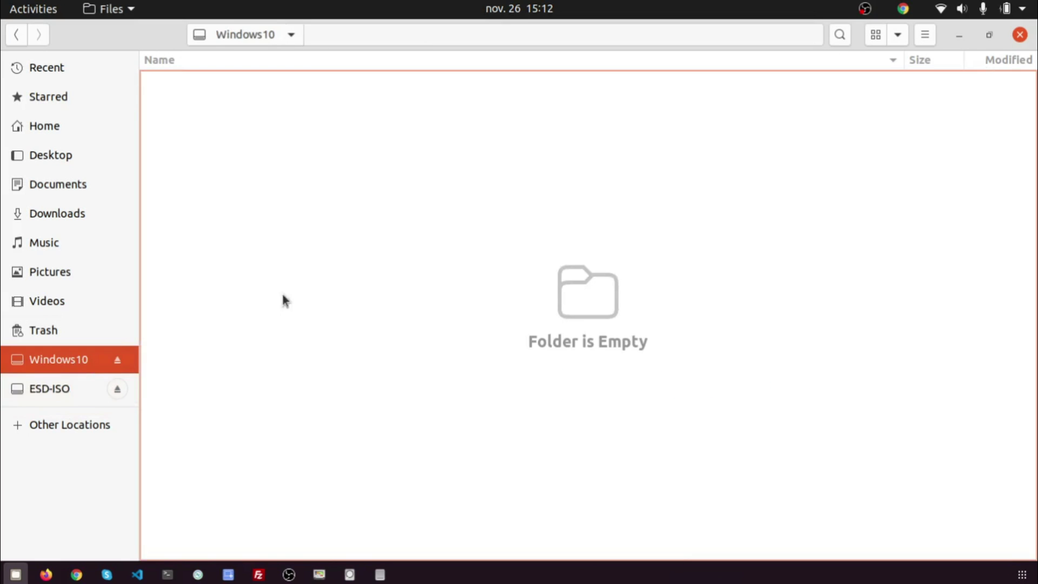
right_click(305, 268)
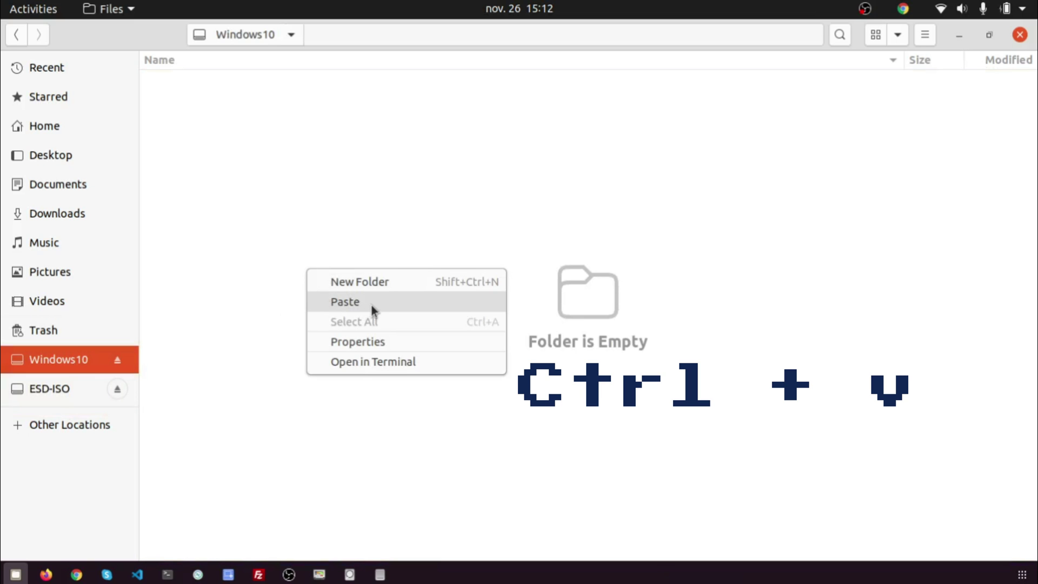
left_click(345, 301)
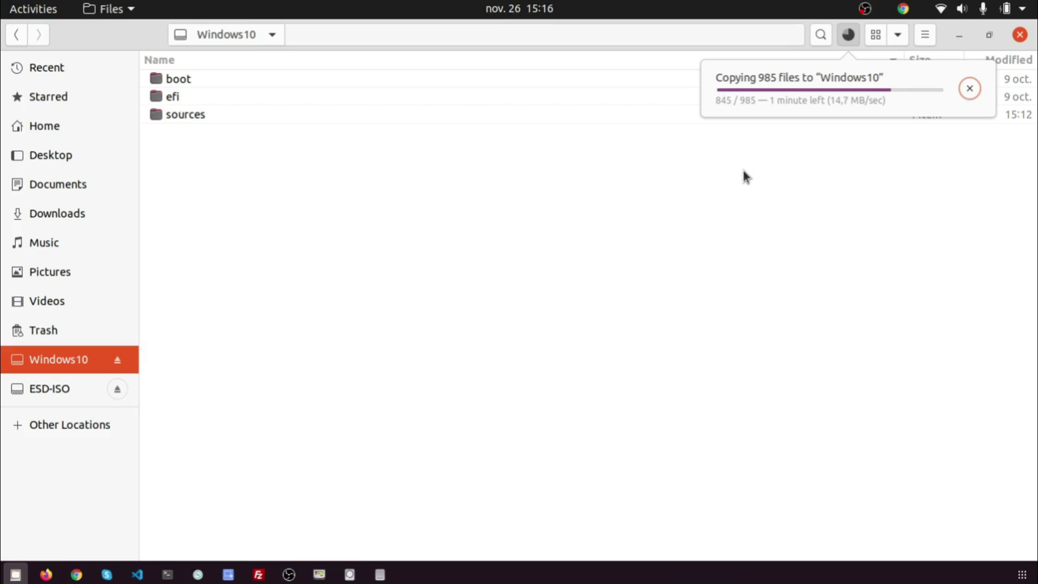
key("alt+Tab")
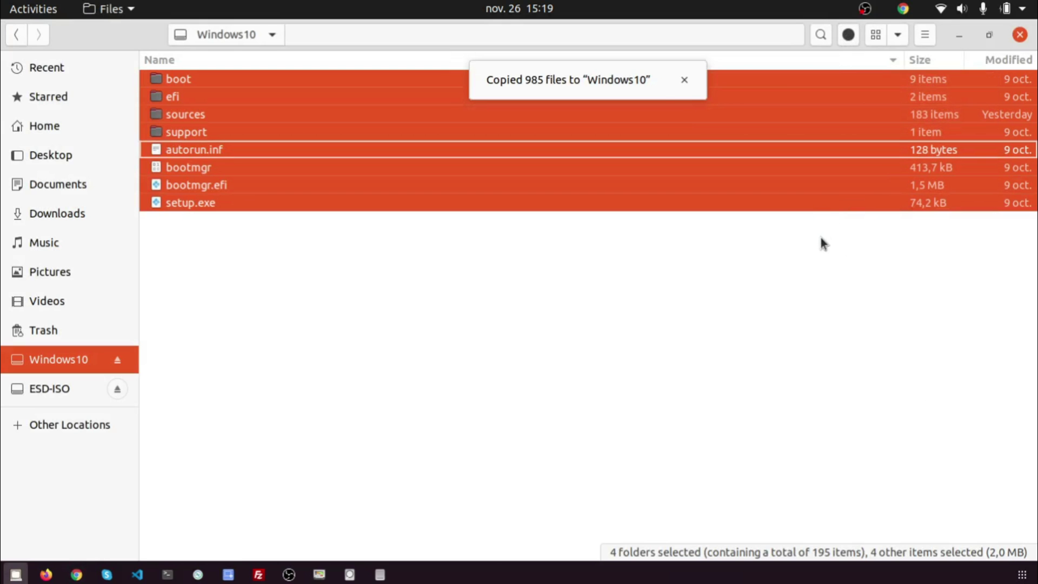
left_click(661, 252)
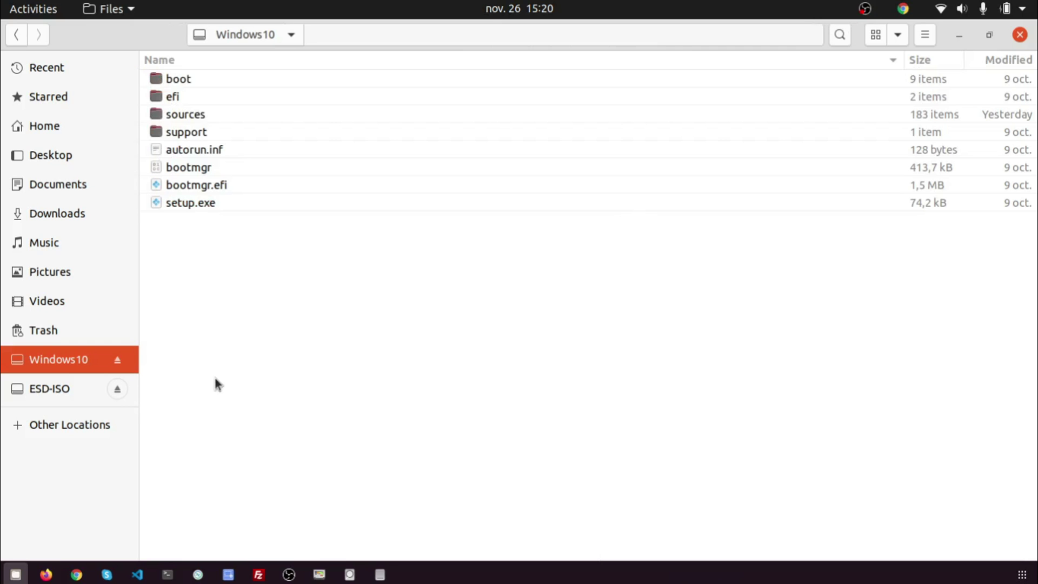
Step: Eject the Windows10 USB partition from the Files sidebar to unmount it
left_click(113, 363)
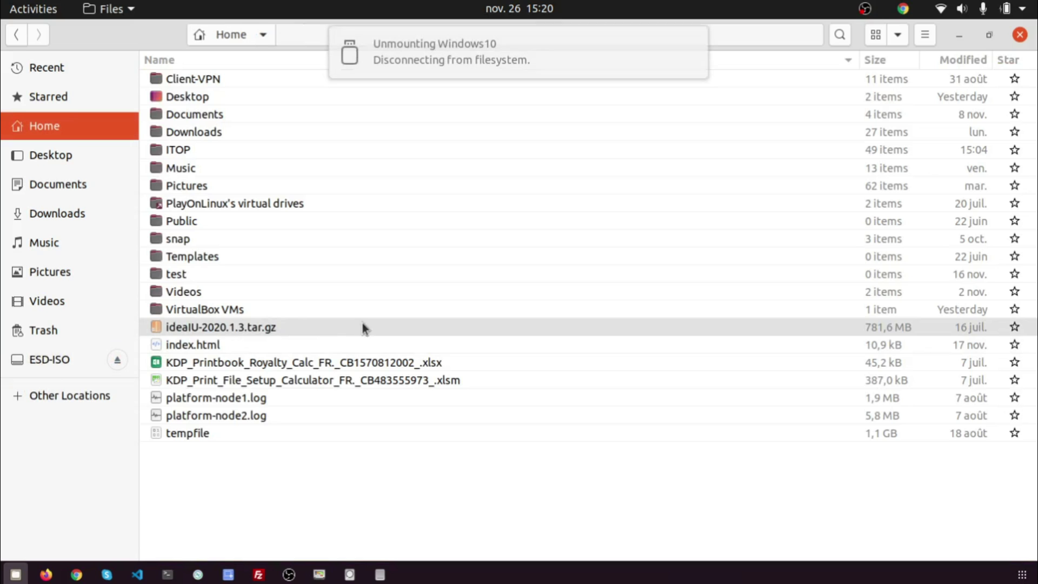